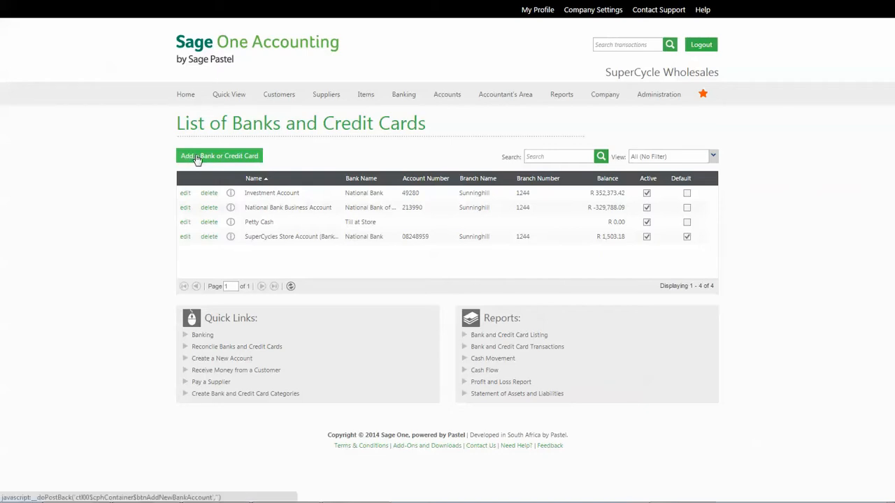
Step: Open the banking transactions page and refresh the automatic bank feed for the SuperCycles Store Account
mouse_move(403, 94)
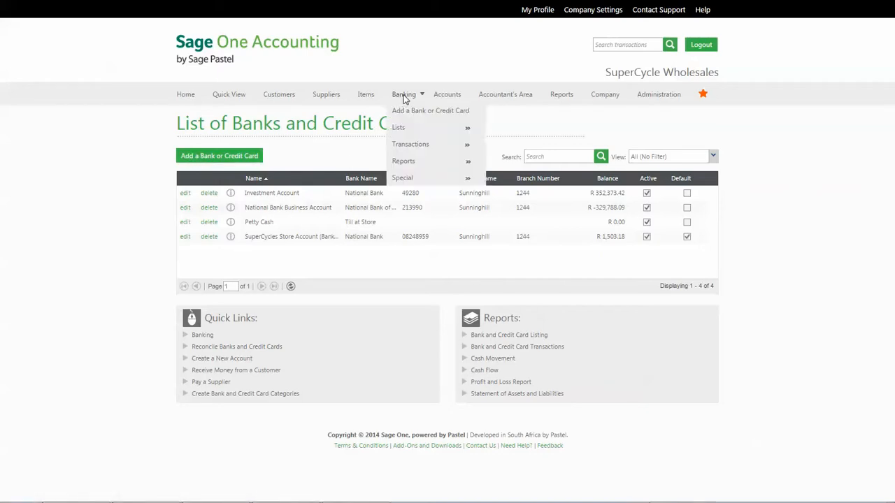
mouse_move(416, 143)
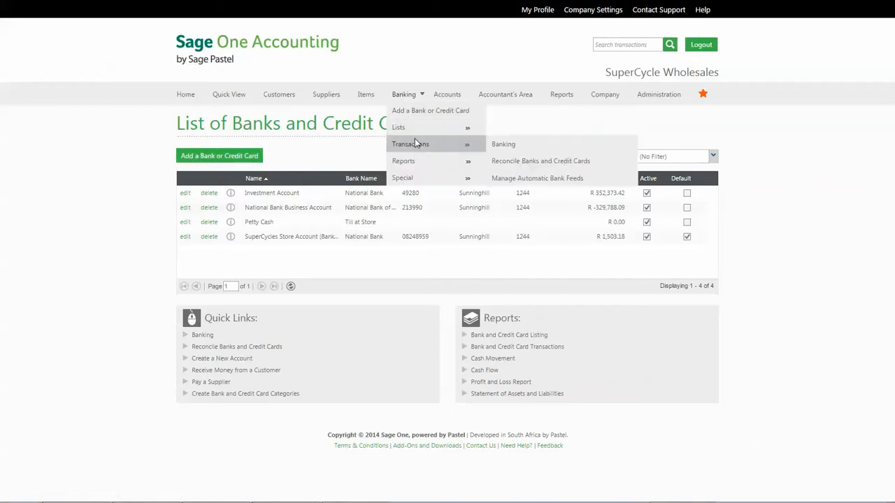
left_click(500, 144)
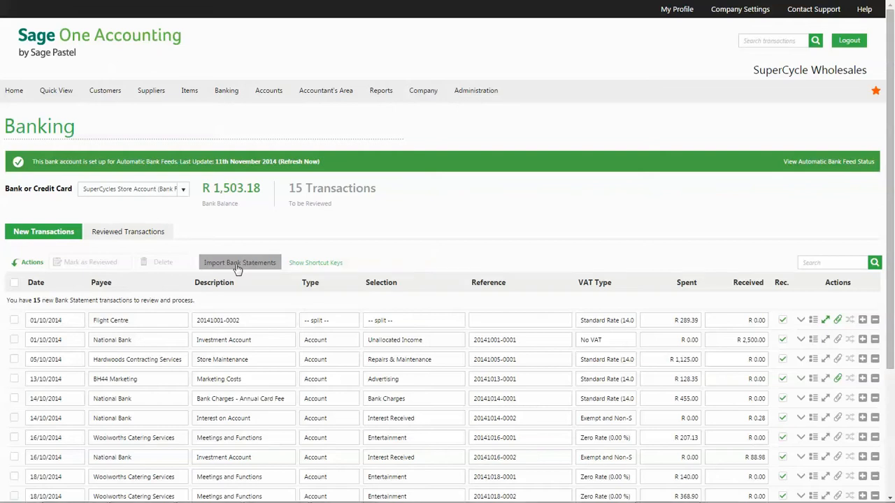
left_click(289, 165)
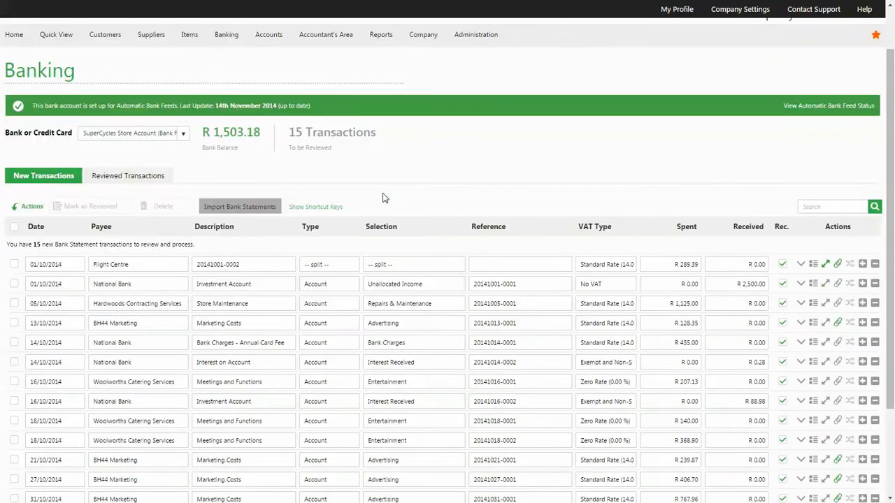
Step: Check the automatic bank feed status of the SuperCycles Store Account and close the status details
scroll(383, 196, "down", 3)
scroll(381, 215, "up", 3)
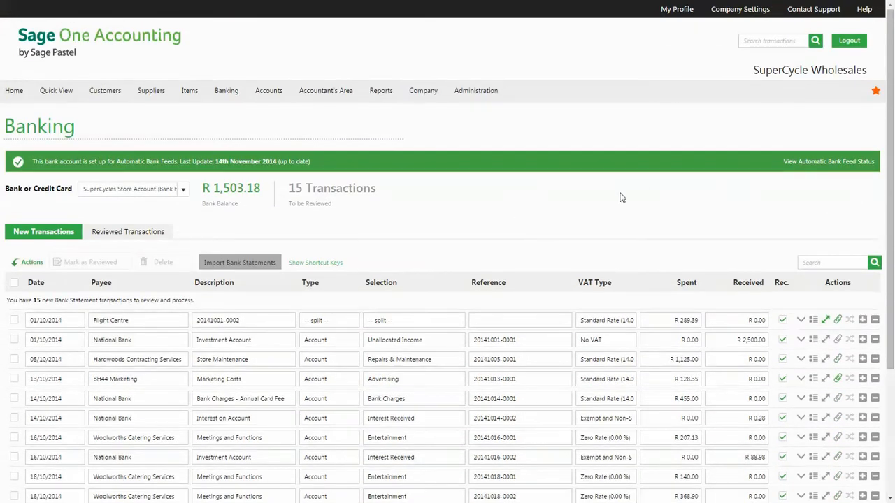
left_click(794, 162)
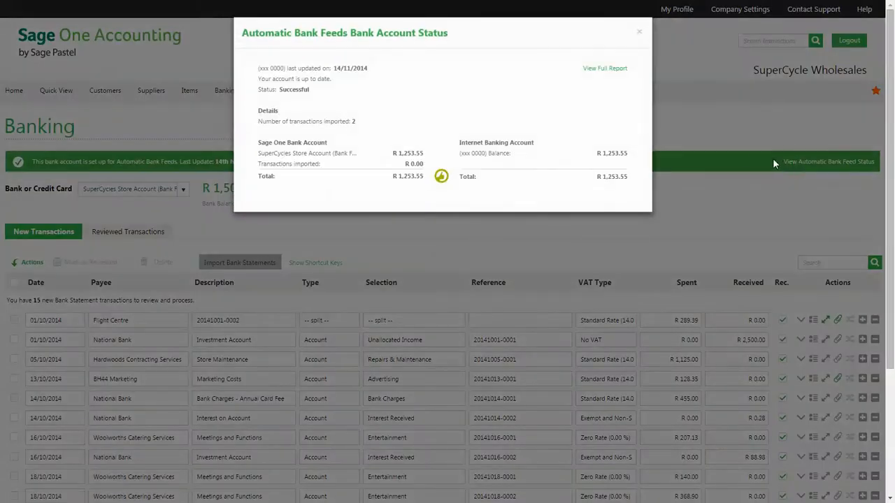
left_click(639, 32)
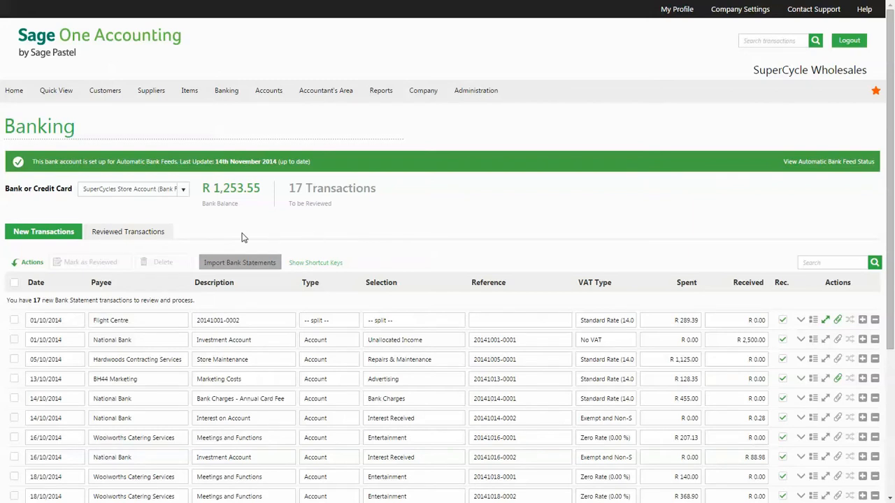
Step: Switch to the National Bank Business Account and start a new transaction with MTN as payee
left_click(182, 190)
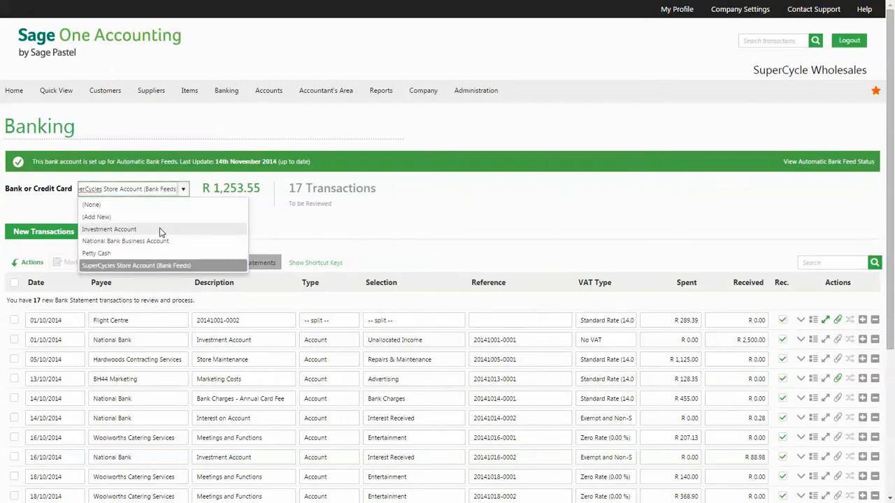
left_click(154, 241)
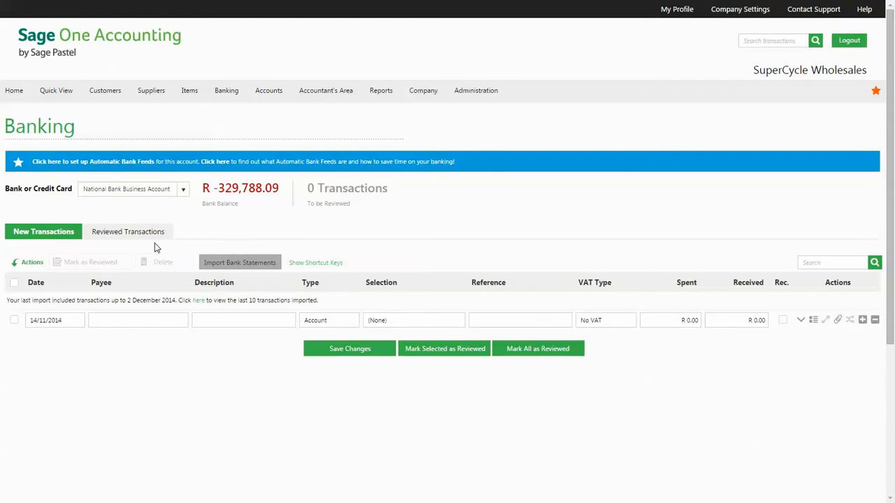
left_click(123, 320)
type("MTN")
key("Tab")
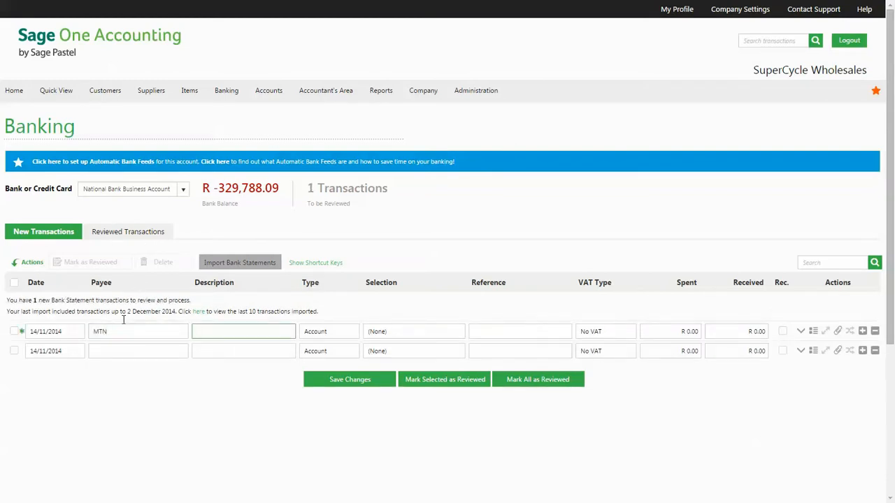
Step: Complete the MTN transaction with description Phone Bill, selection Telephone & Internet, reference Phone Bill and R 699.00 spent
type("Phone Bill")
key("Tab")
key("Tab")
type("T")
key("Tab")
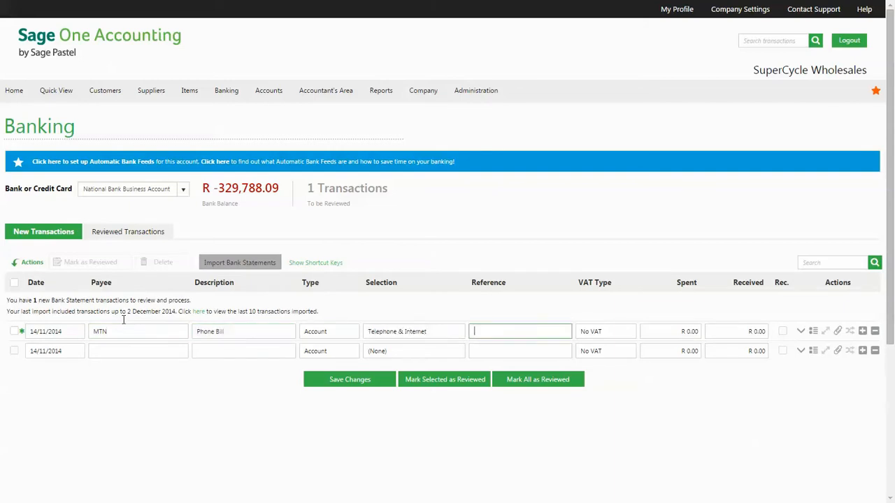
type("Phone Bill")
key("Tab")
key("Tab")
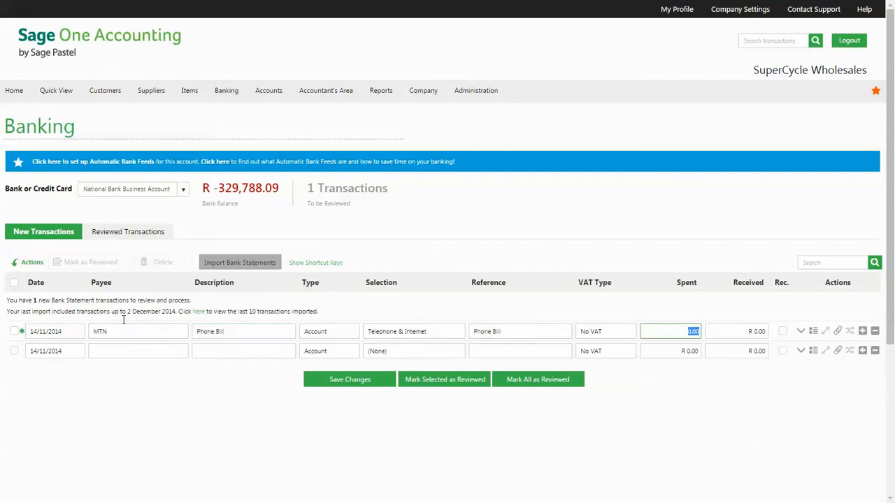
type("699")
key("Tab")
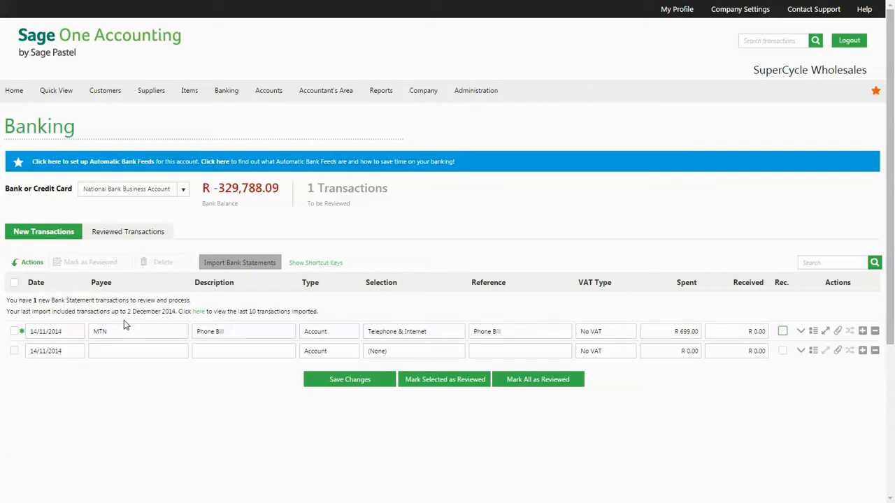
left_click(124, 324)
mouse_move(221, 95)
mouse_move(240, 126)
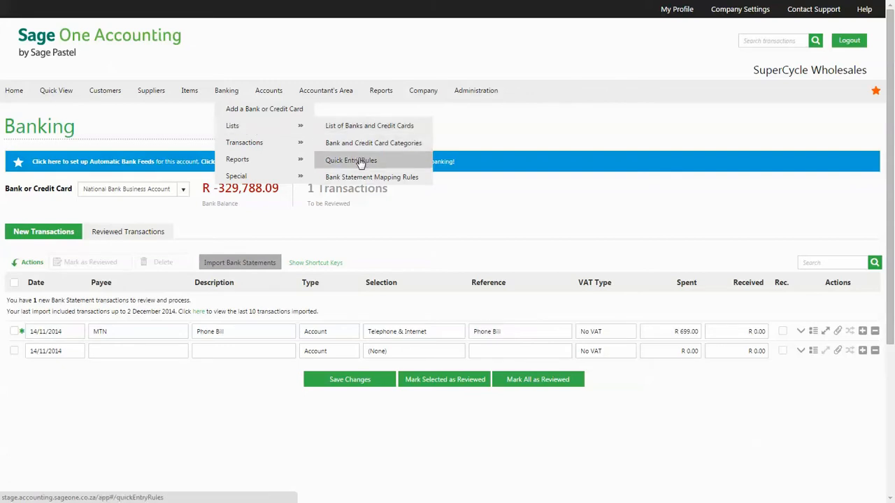
Step: Add a second transaction for payee Telkom, keeping its auto-filled details, with reference October Bill and R 550.00 spent
left_click(107, 355)
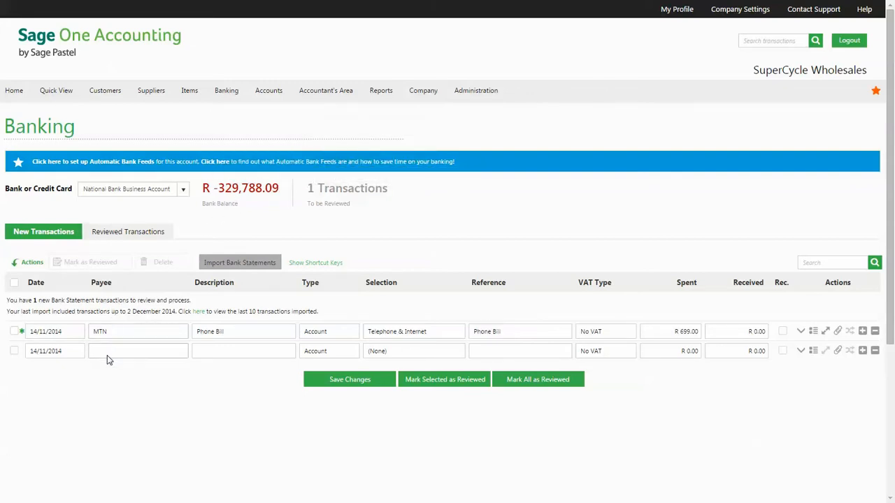
type("telkom")
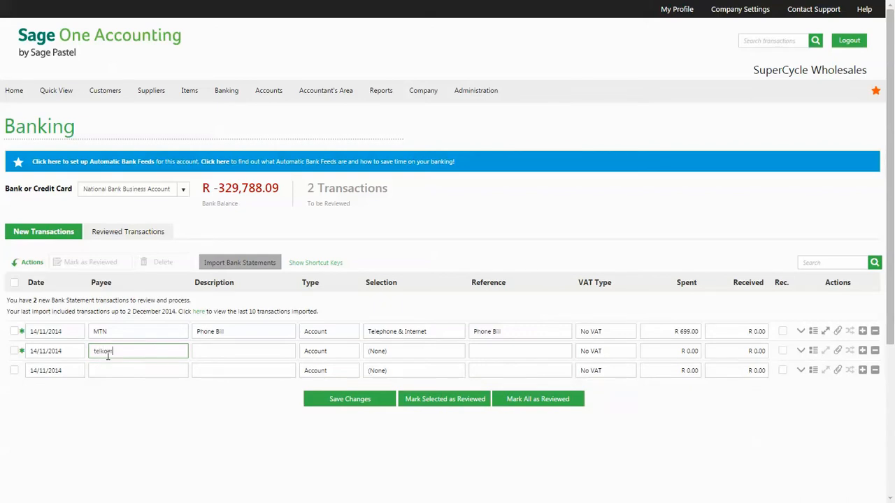
key("Tab")
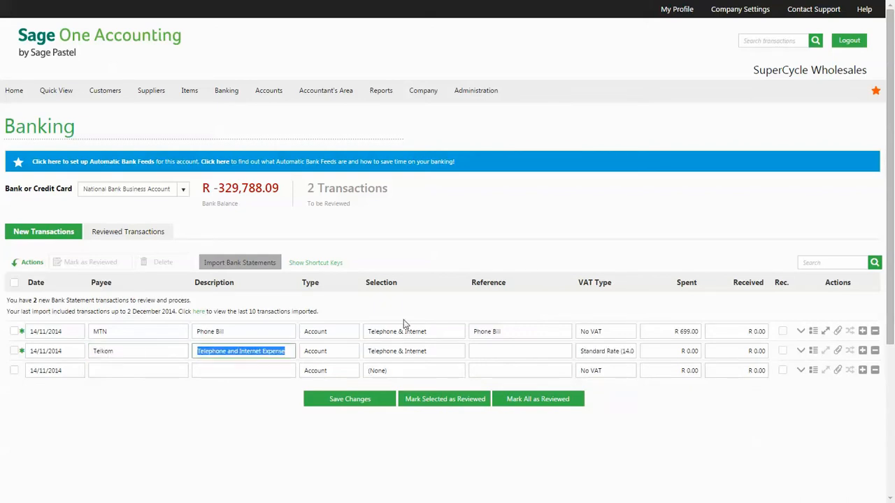
left_click(481, 349)
type("October Bill")
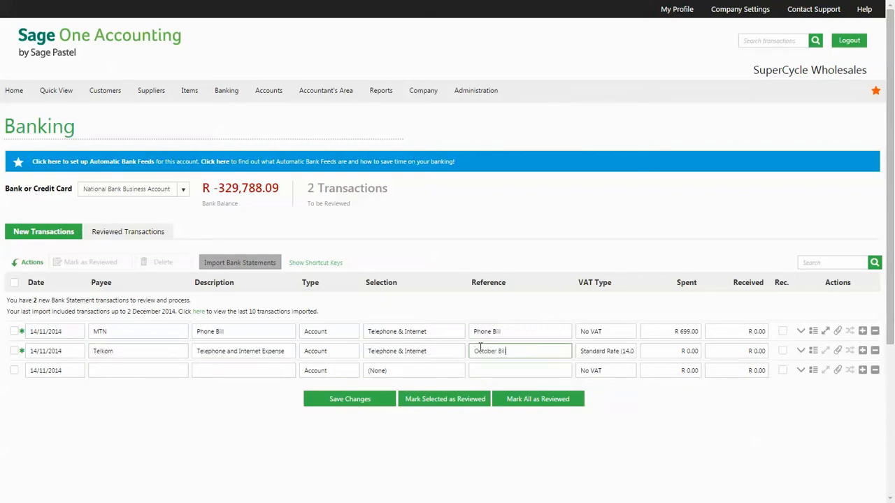
key("Tab")
key("Tab")
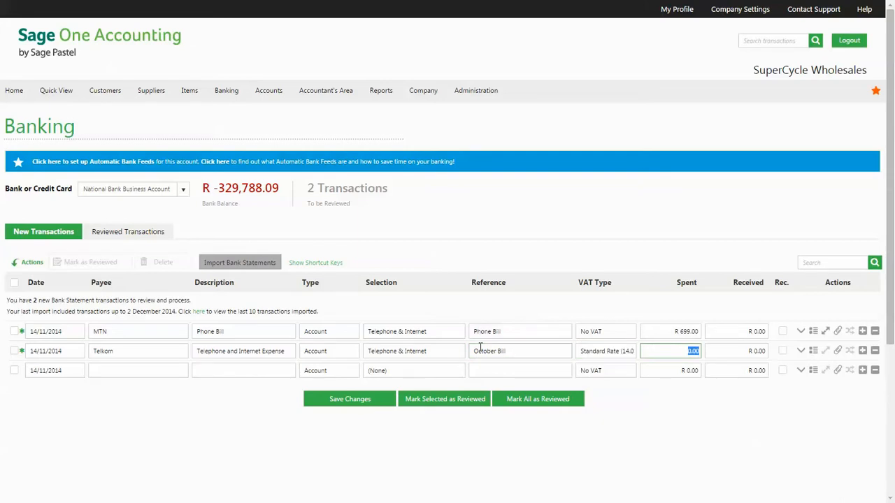
type("550")
key("Tab")
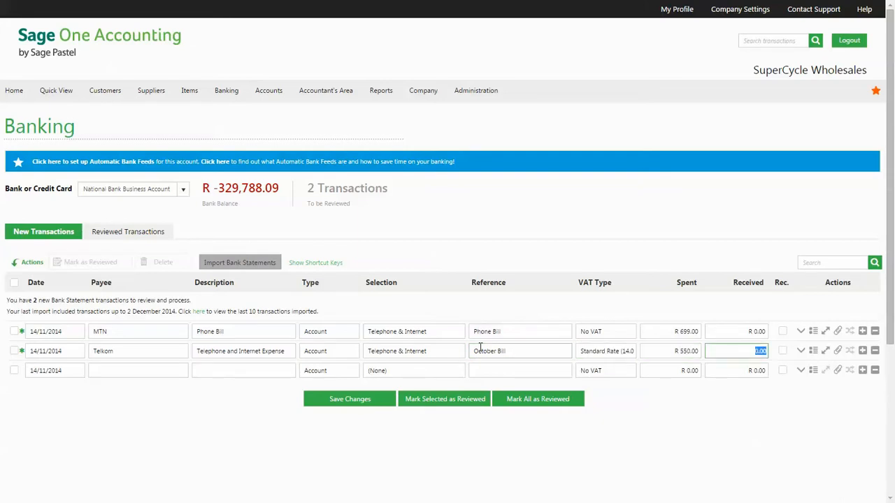
key("Tab")
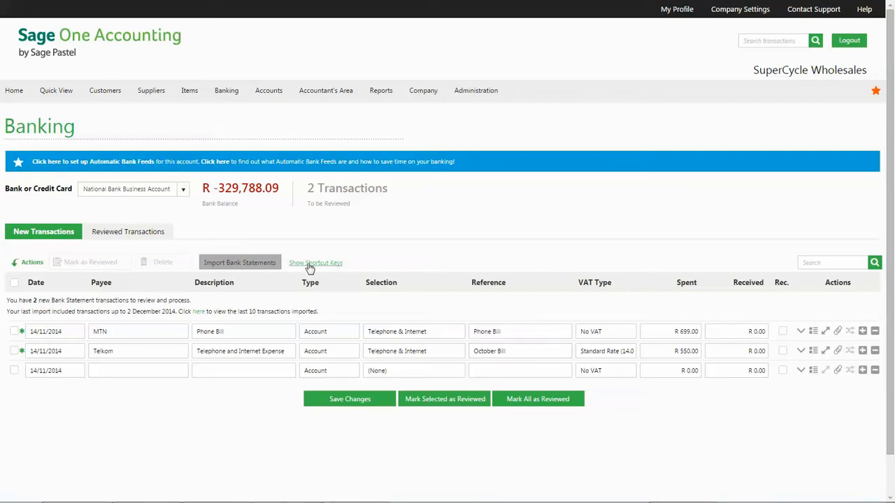
Step: Import the CSV bank statement file "Banking Import - National Bank Account..." into the National Bank Business Account
left_click(241, 264)
left_click(263, 299)
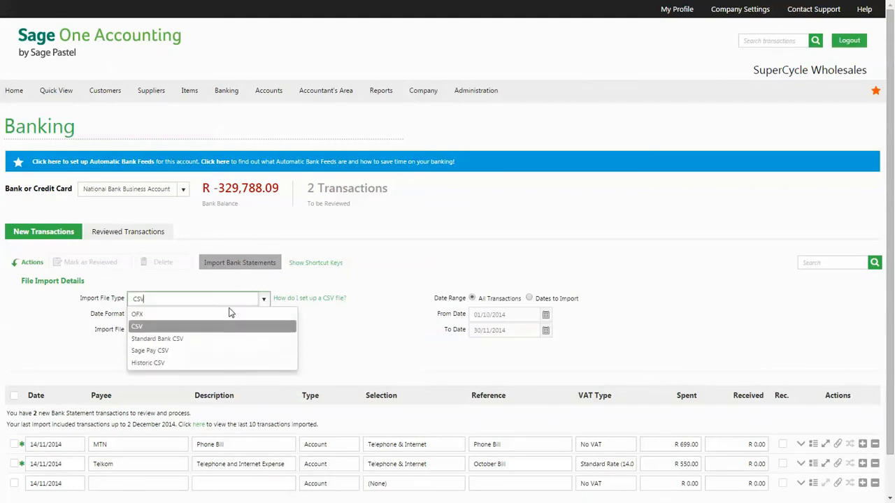
left_click(188, 329)
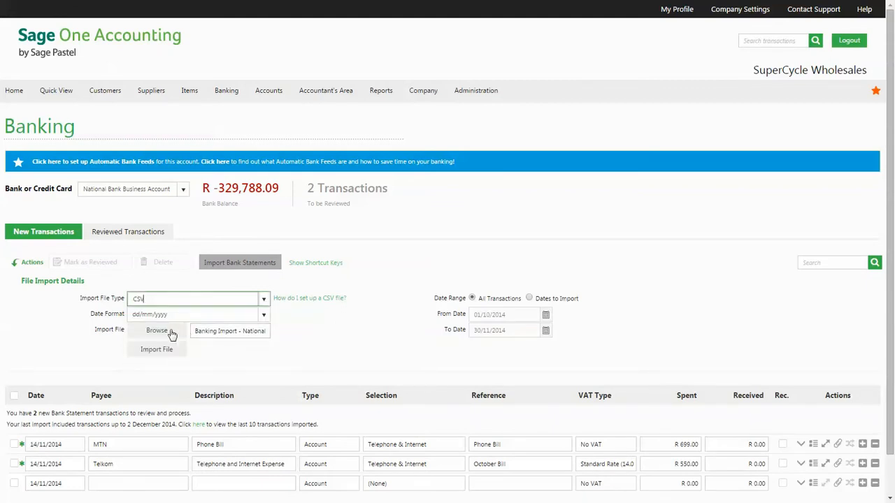
left_click(170, 333)
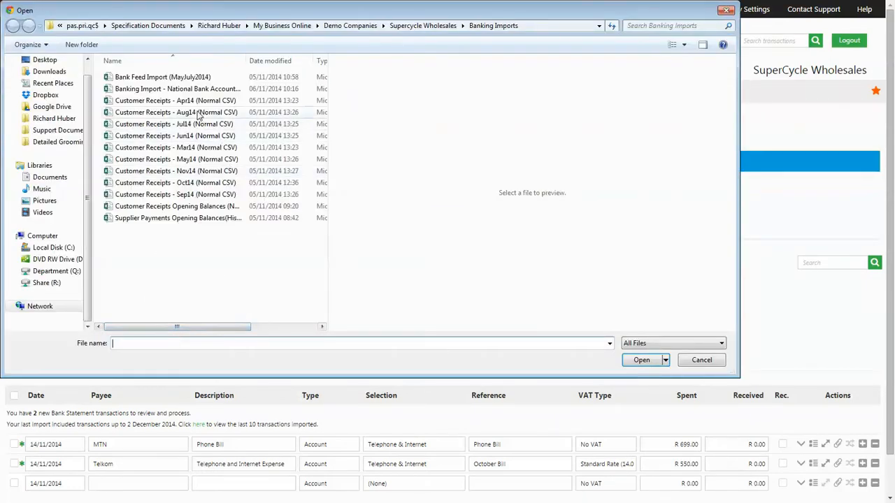
left_click(180, 90)
left_click(636, 361)
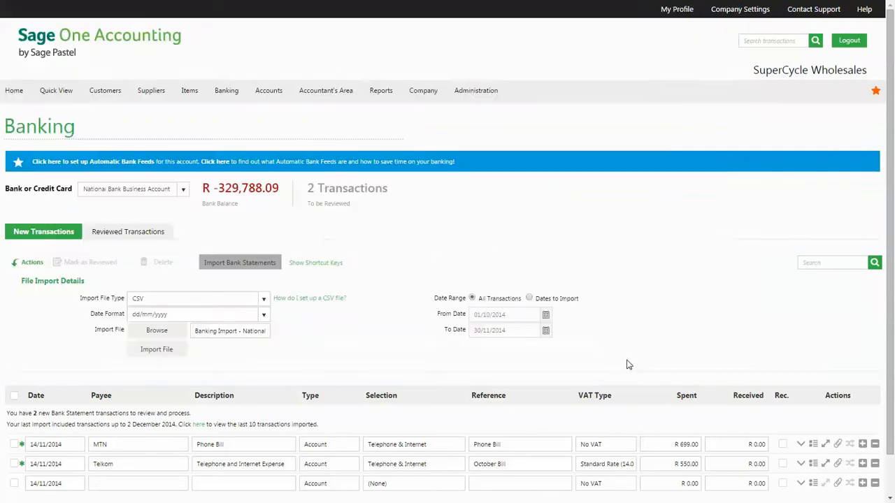
left_click(157, 351)
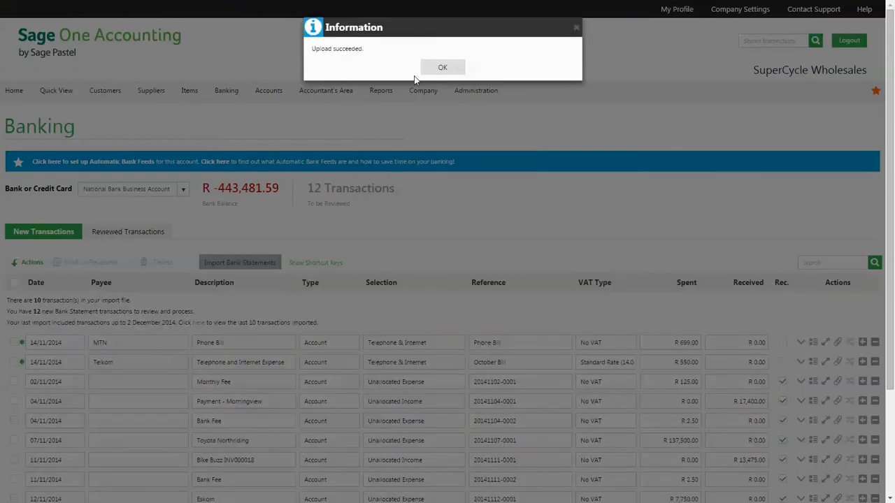
left_click(425, 73)
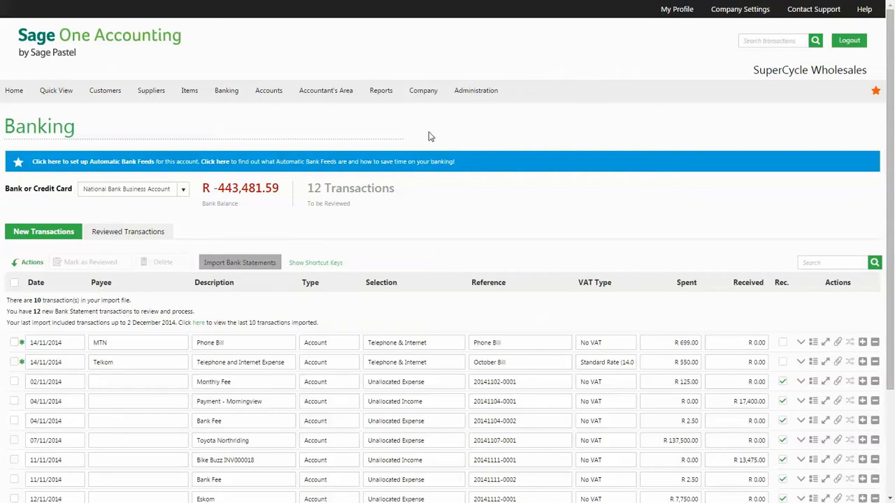
mouse_move(230, 95)
mouse_move(237, 126)
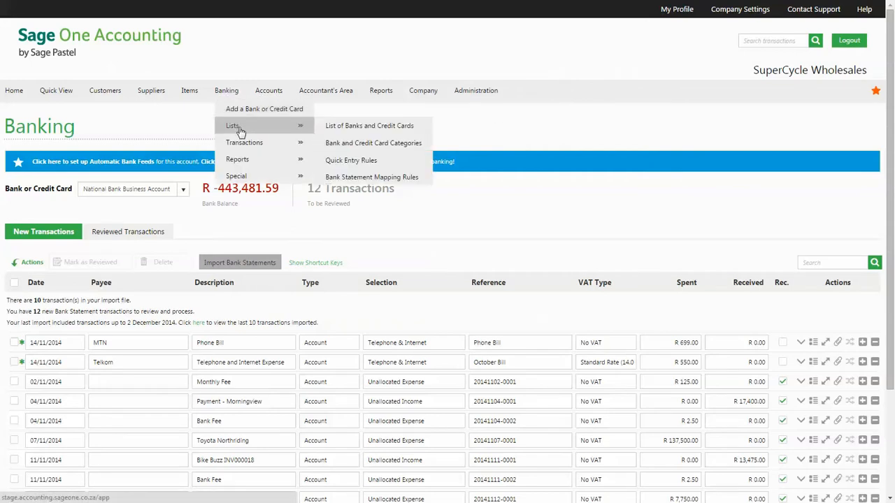
left_click(372, 179)
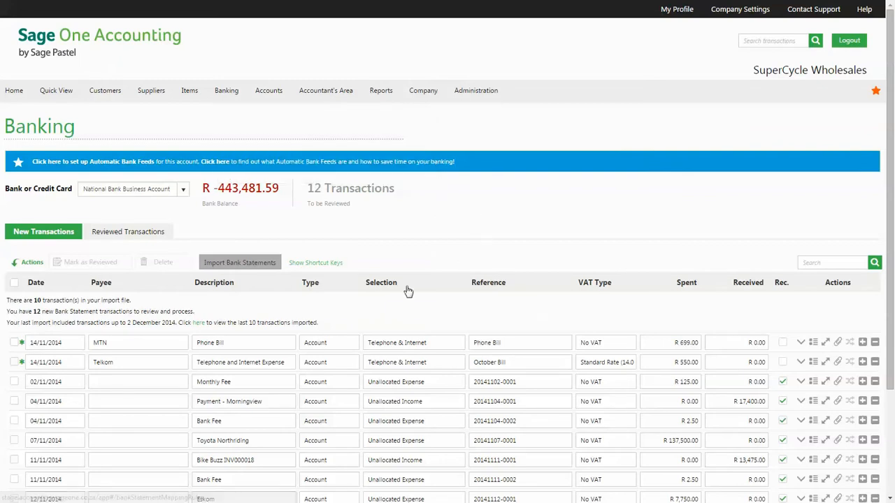
Step: Allocate the imported Monthly Fee transaction to payee National Bank, account Bank Charges and VAT type Standard Rate (14.00 %)
left_click(127, 383)
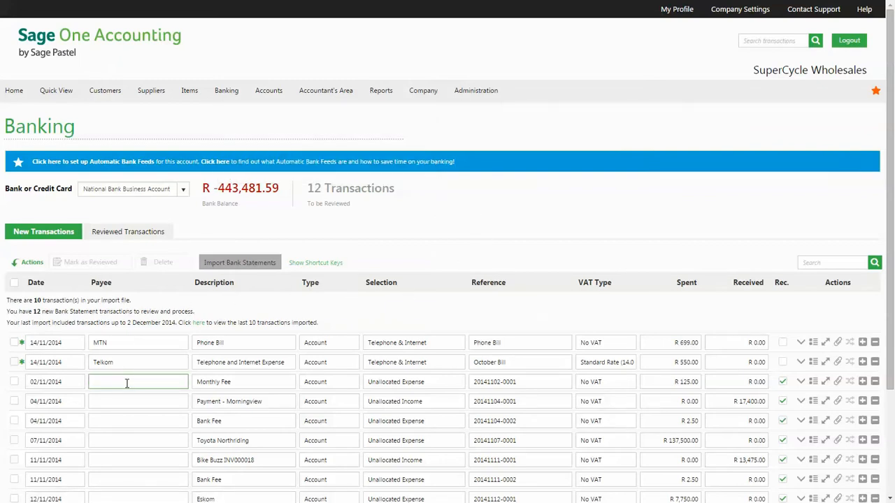
type("Nat")
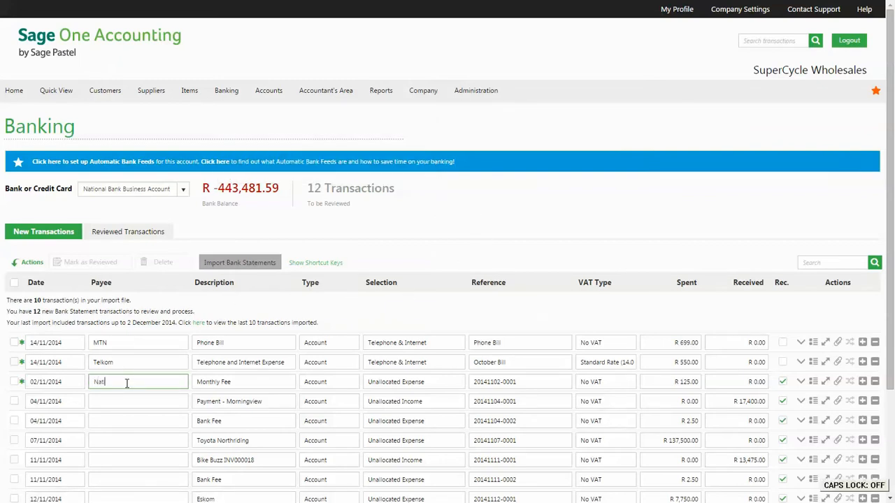
type("ional Bank")
key("Tab")
key("Tab")
key("Tab")
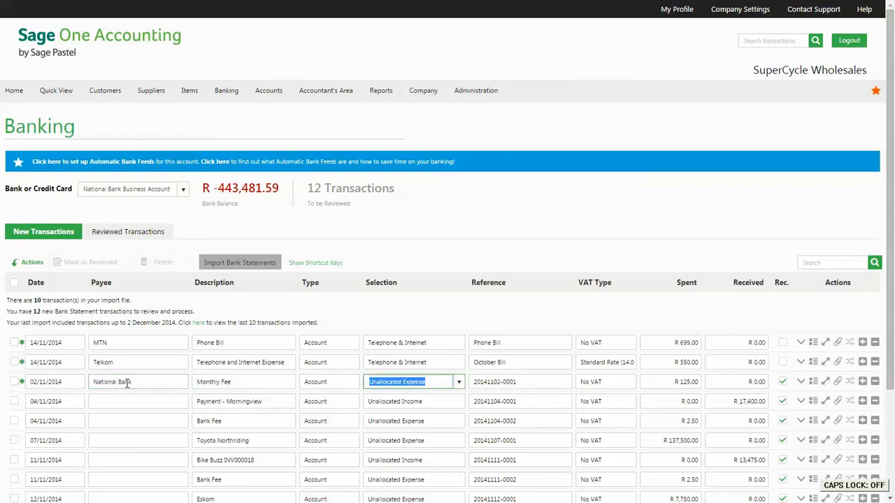
type("Bank")
key("Tab")
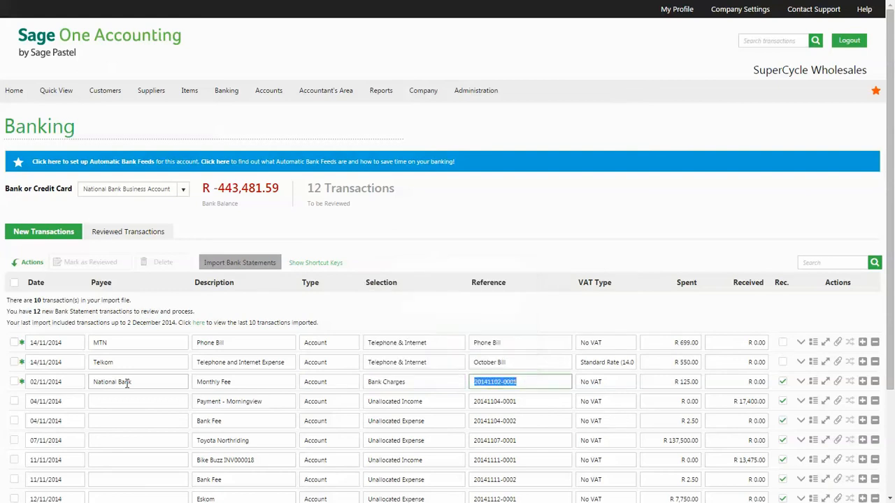
key("Tab")
type("s")
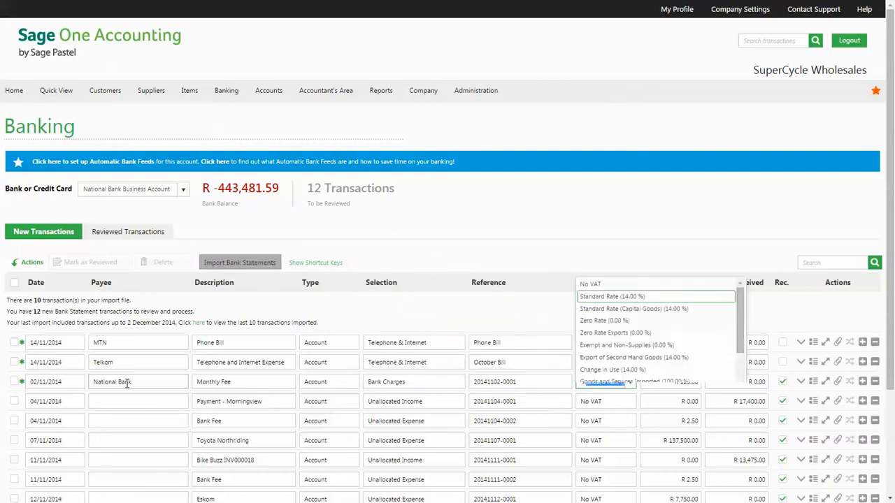
key("Tab")
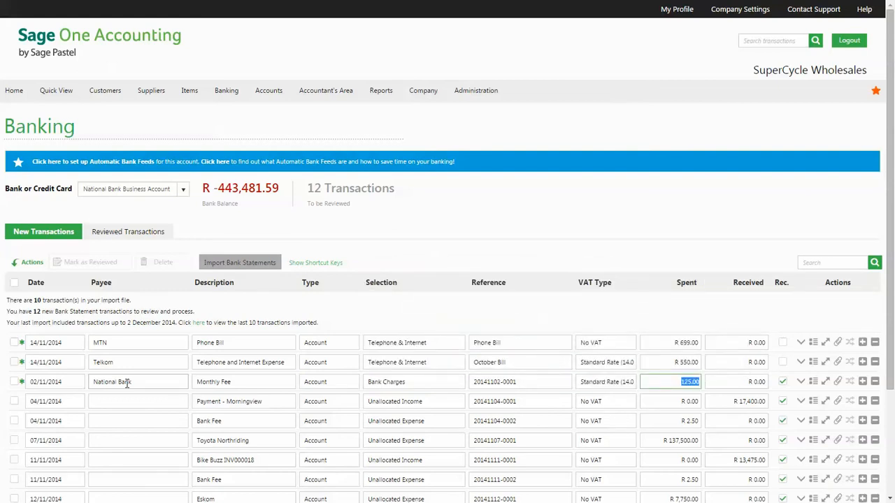
Step: Create a mapping rule from the Monthly Fee transaction for text "Fee", payee National Bank and display description "Bank Charges"
key("Tab")
key("Tab")
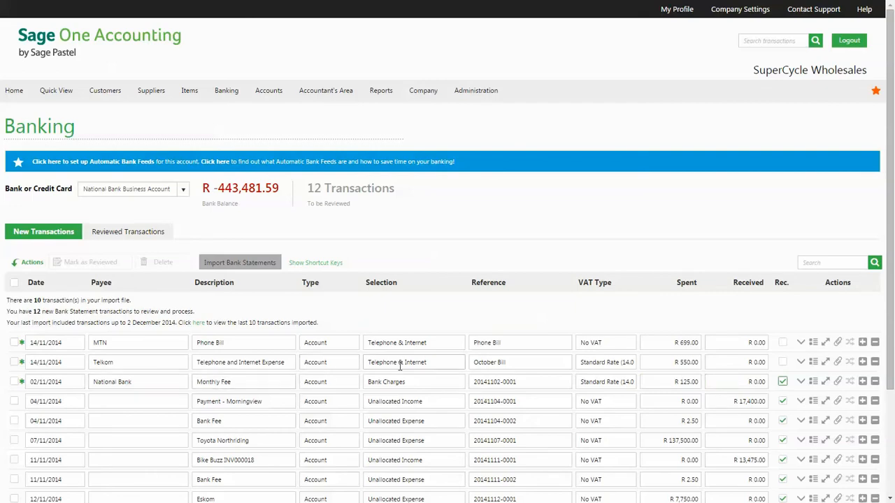
left_click(813, 381)
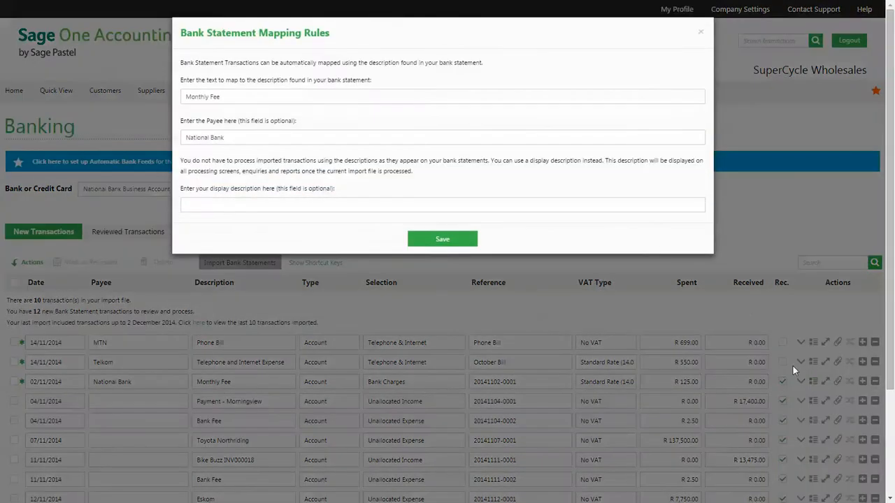
left_click(210, 96)
left_click_drag(210, 96, 121, 105)
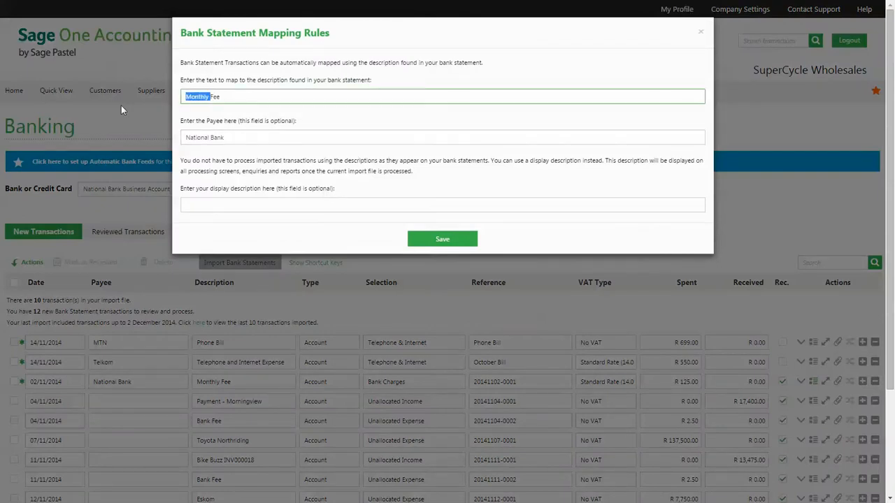
key("BackSpace")
key("Tab")
key("Tab")
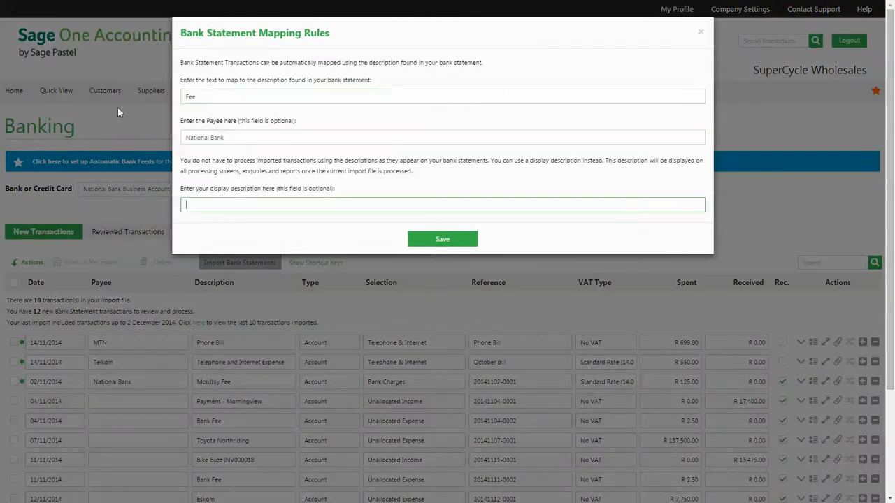
type("Bank Cha")
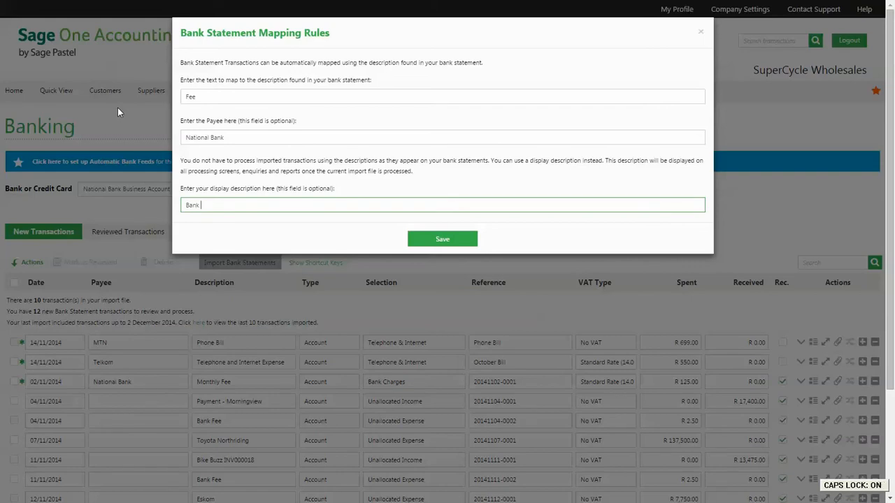
type("rges")
left_click(420, 242)
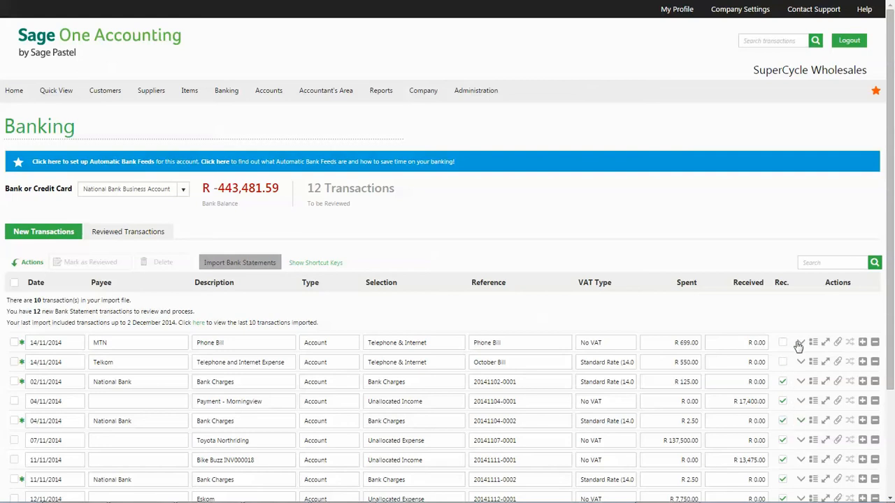
Step: Attach the MTN statement PDF dated 2014-11-03 to the MTN Phone Bill transaction
left_click(838, 343)
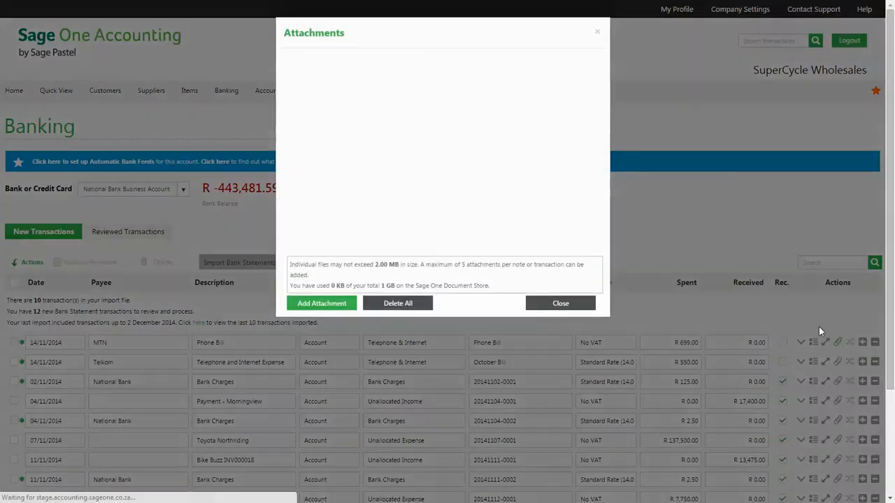
left_click(335, 305)
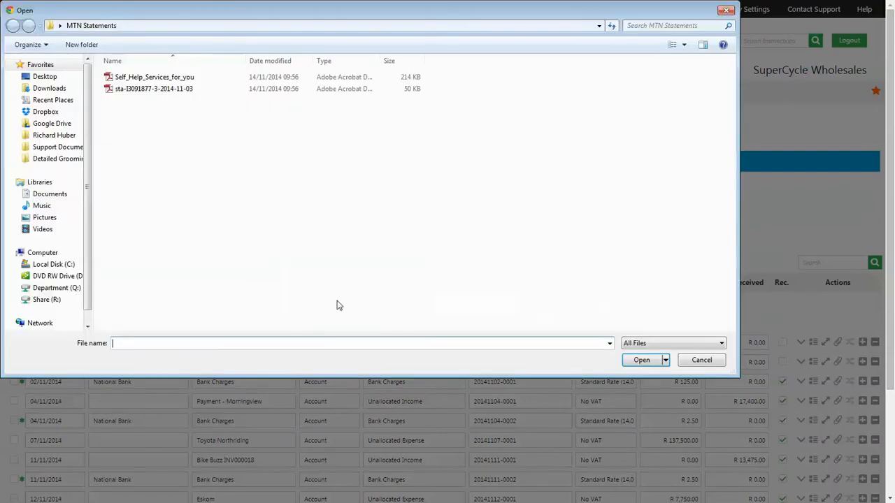
left_click(158, 89)
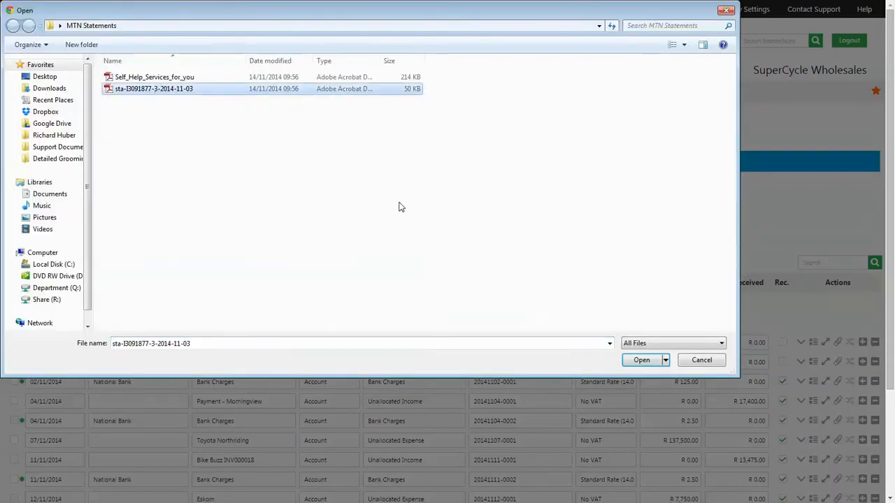
left_click(635, 359)
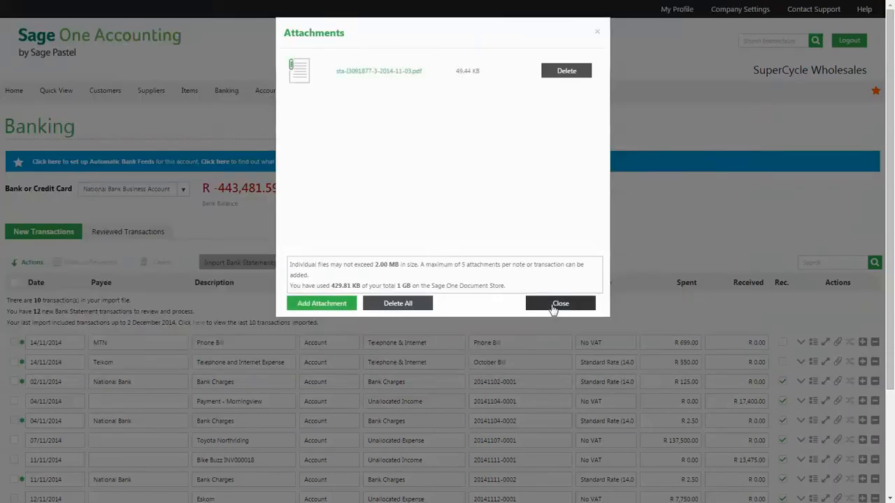
left_click(553, 311)
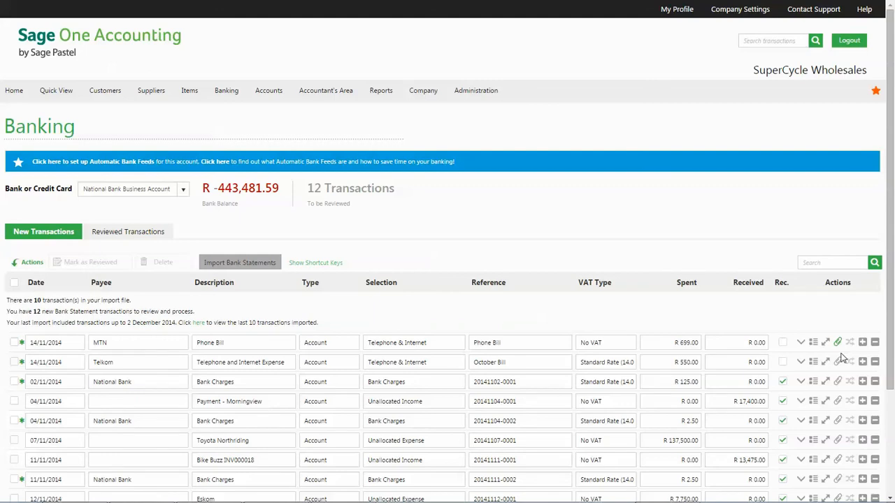
Step: Review the split lines of the City of Johannesburg transaction and expand its transaction details
scroll(823, 325, "down", 3)
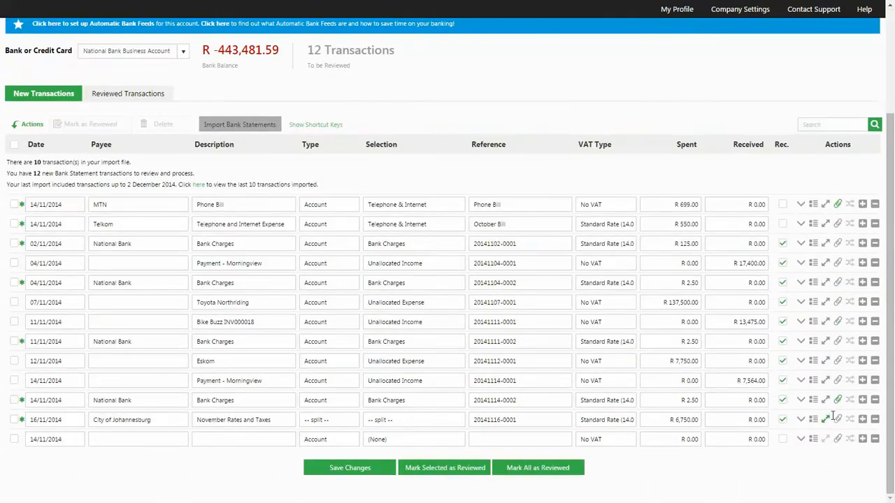
left_click(826, 420)
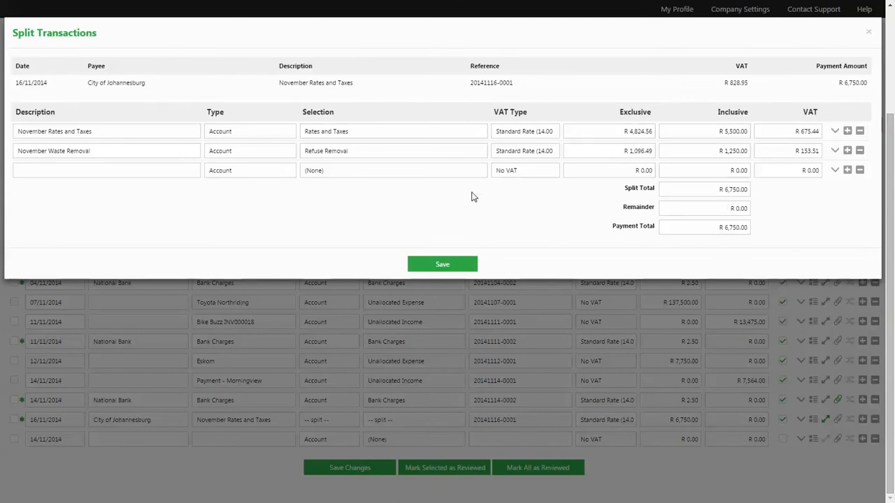
left_click(458, 267)
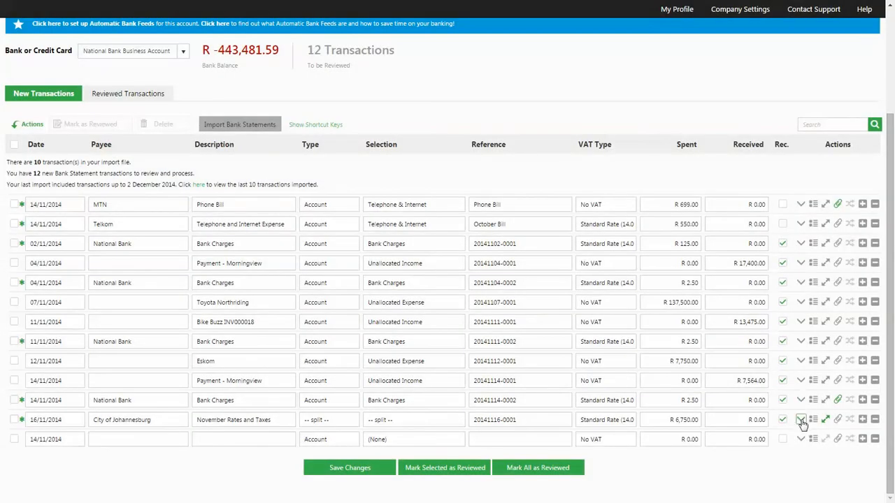
left_click(800, 420)
scroll(769, 395, "down", 3)
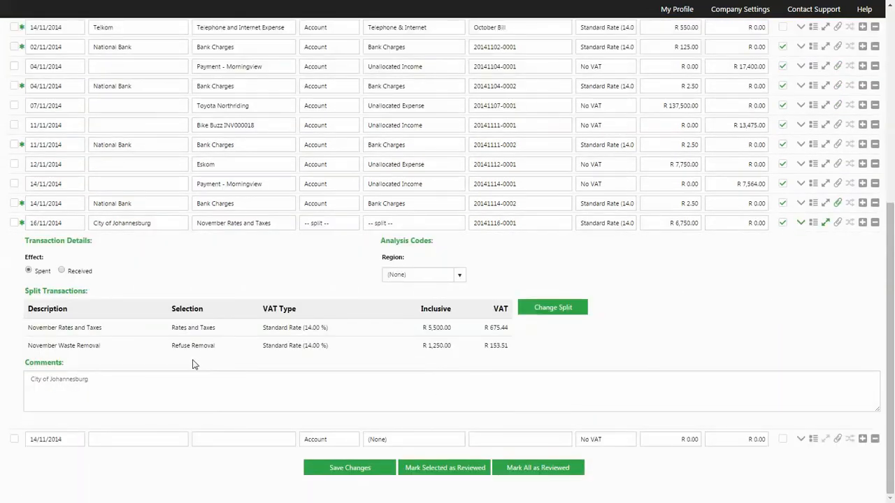
Step: Set the 04/11/2014 Payment - Morningview transaction to type Customer with Morningview Bicycles as the selection
scroll(196, 363, "up", 3)
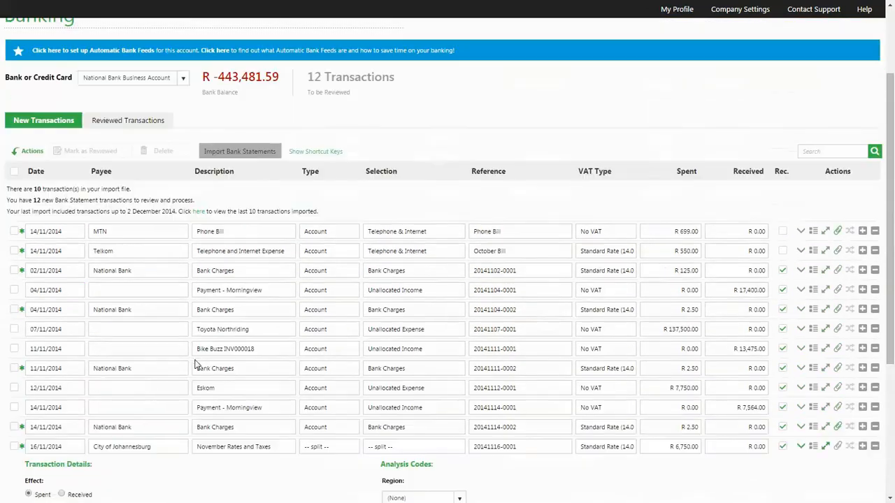
left_click(348, 292)
left_click(353, 294)
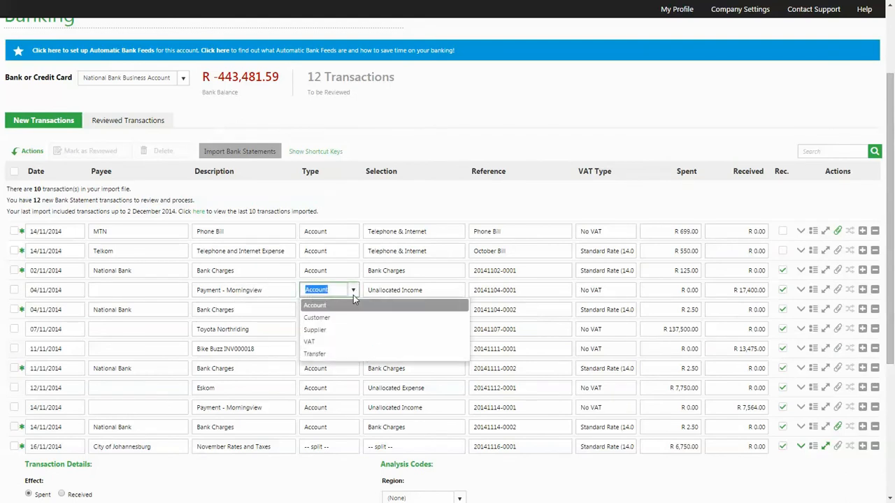
left_click(318, 317)
left_click(439, 290)
left_click(460, 291)
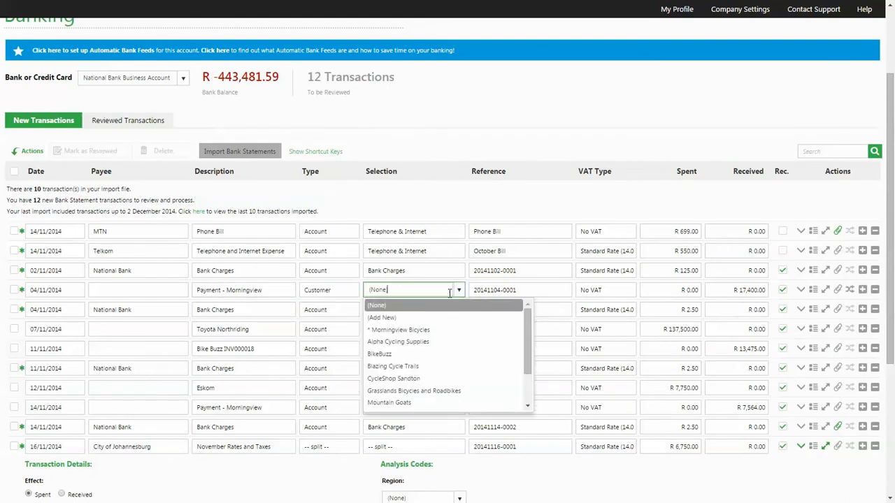
left_click(418, 330)
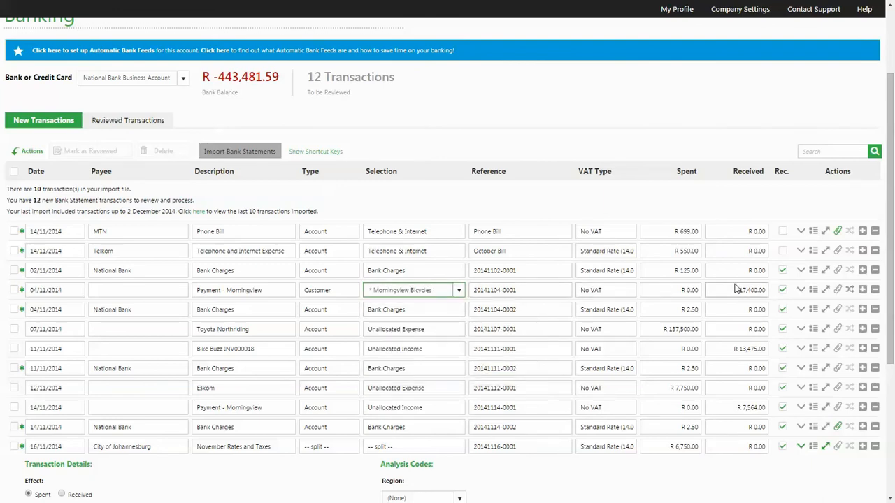
Step: Allocate the 04/11/2014 Morningview receipt to the unpaid November Stock invoice and check the allocation in the transaction details
left_click(850, 291)
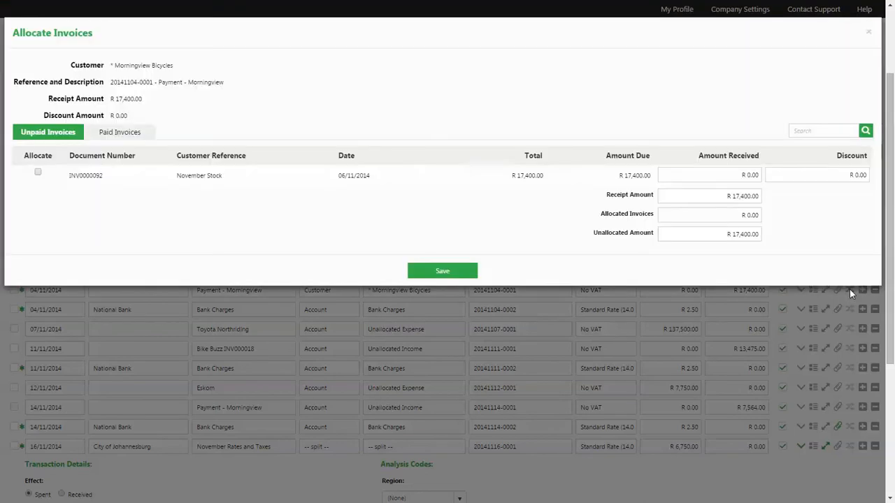
left_click(37, 175)
left_click(450, 271)
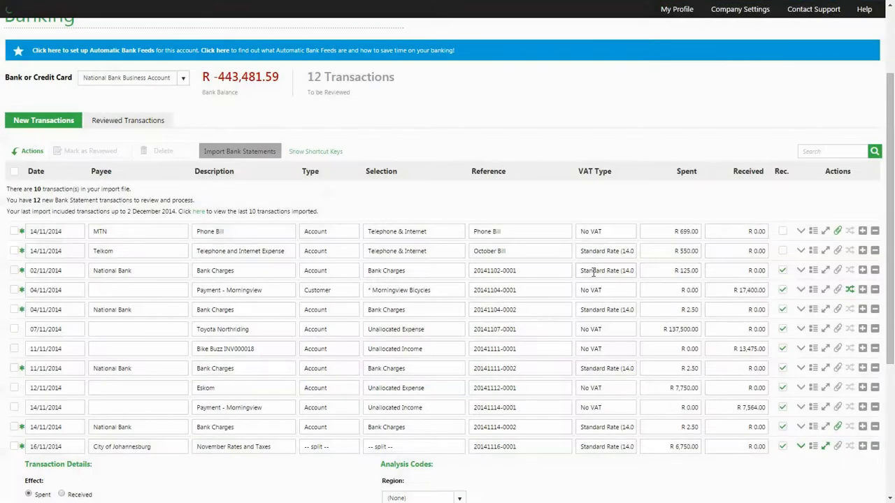
left_click(802, 291)
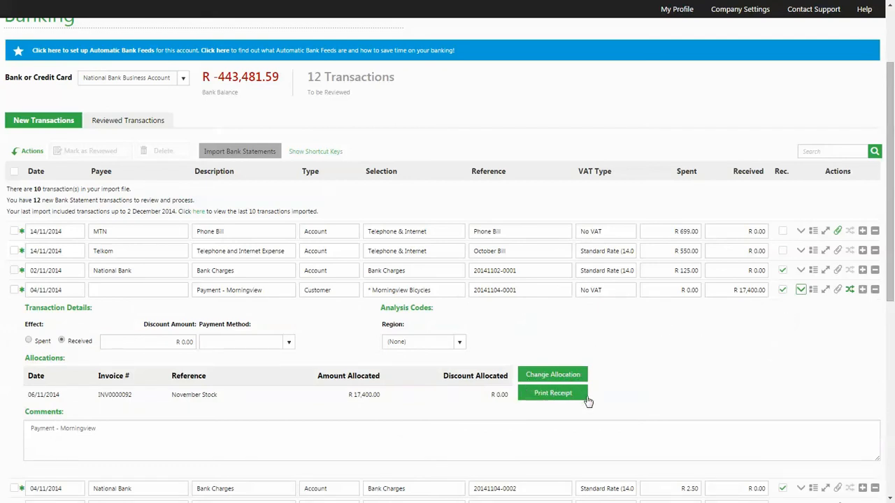
left_click(801, 291)
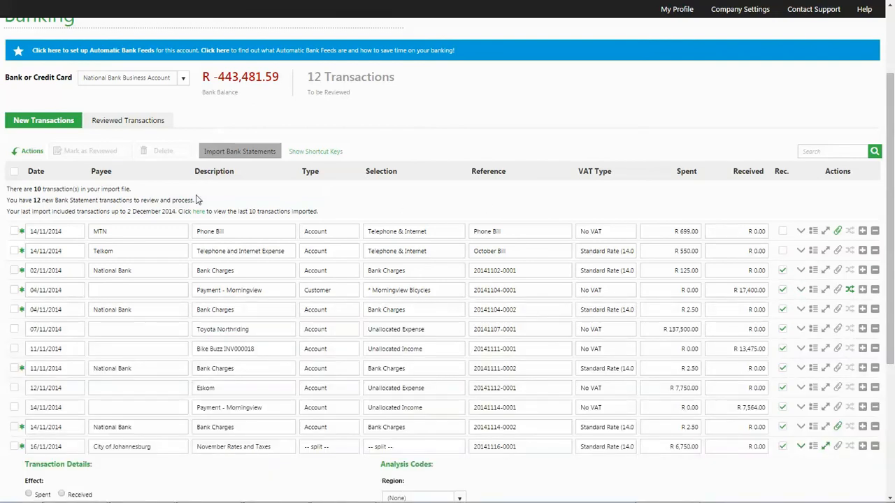
Step: Mark the MTN, Telkom, City of Johannesburg, 04/11/2014 Morningview and all National Bank transactions as reviewed
left_click(14, 232)
left_click(14, 251)
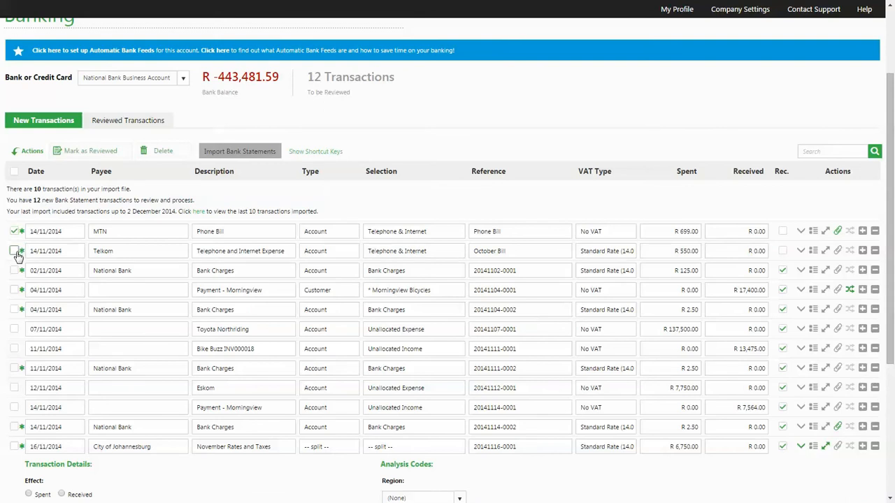
left_click(14, 271)
left_click(14, 290)
left_click(14, 310)
left_click(15, 370)
left_click(14, 427)
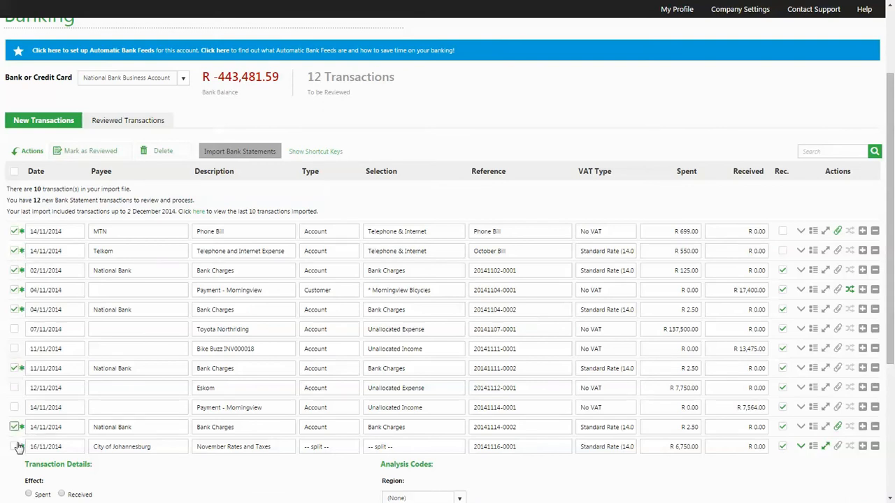
left_click(14, 447)
left_click(88, 153)
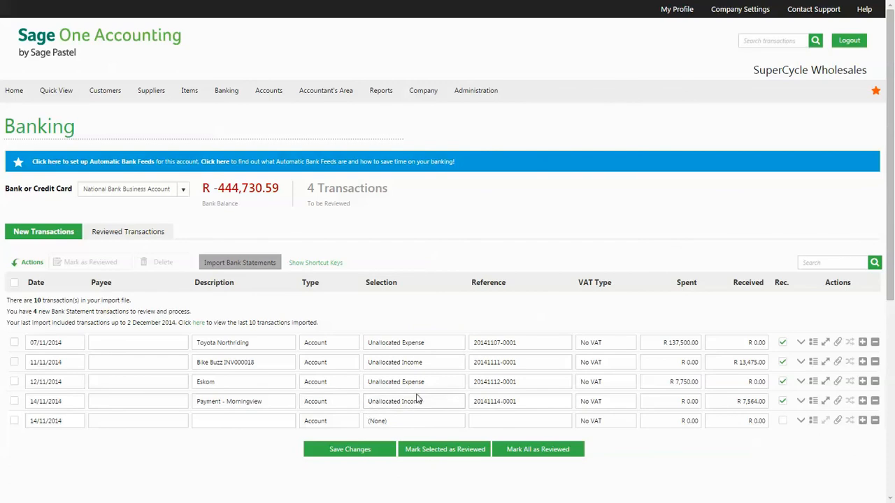
Step: Show the reviewed transactions, sort them by Type and search them for "National Bank"
left_click(133, 233)
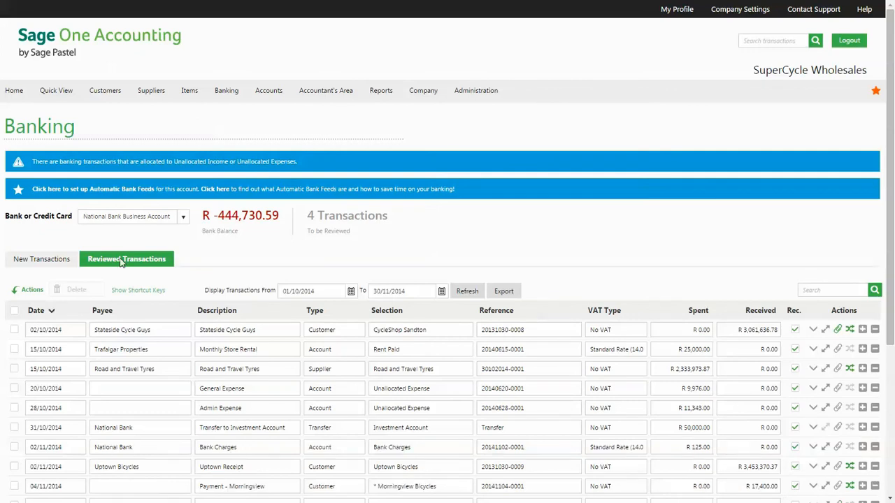
left_click(322, 317)
left_click(809, 290)
type("National Bank")
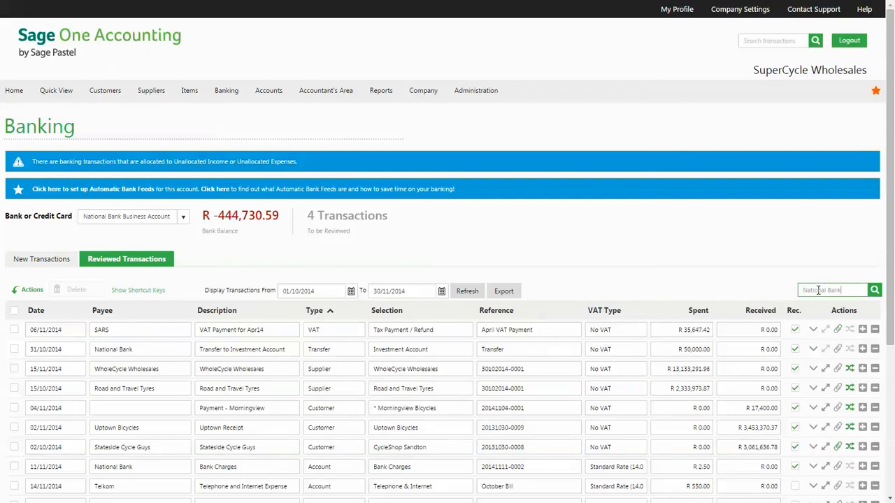
left_click(873, 291)
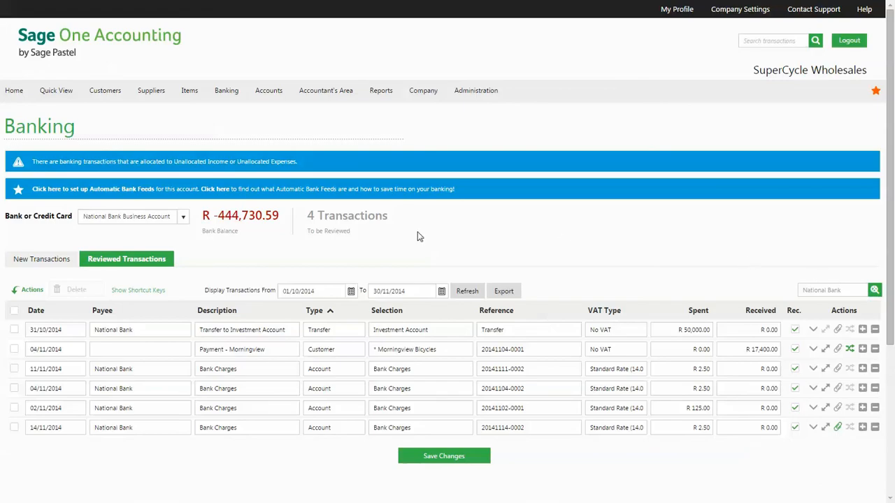
Step: View the list of available shortcut keys, and clear the National Bank search to look through all reviewed transactions
left_click(156, 290)
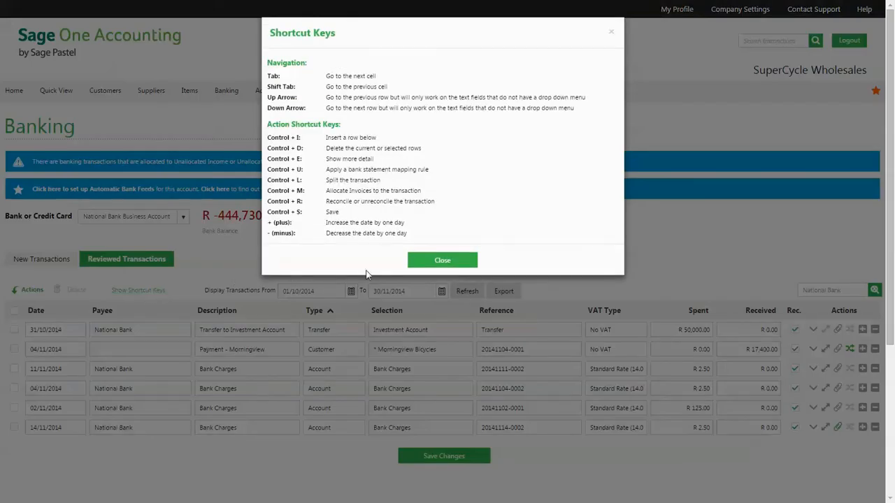
left_click(434, 264)
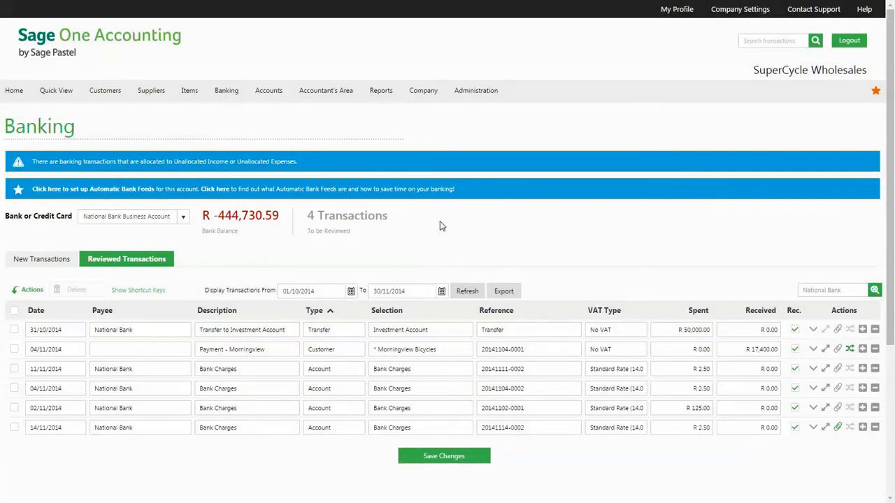
left_click(873, 294)
scroll(455, 268, "down", 3)
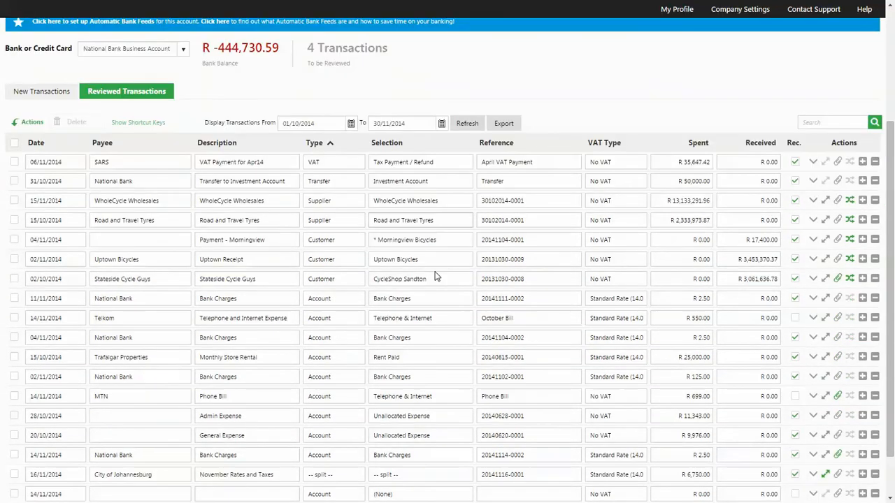